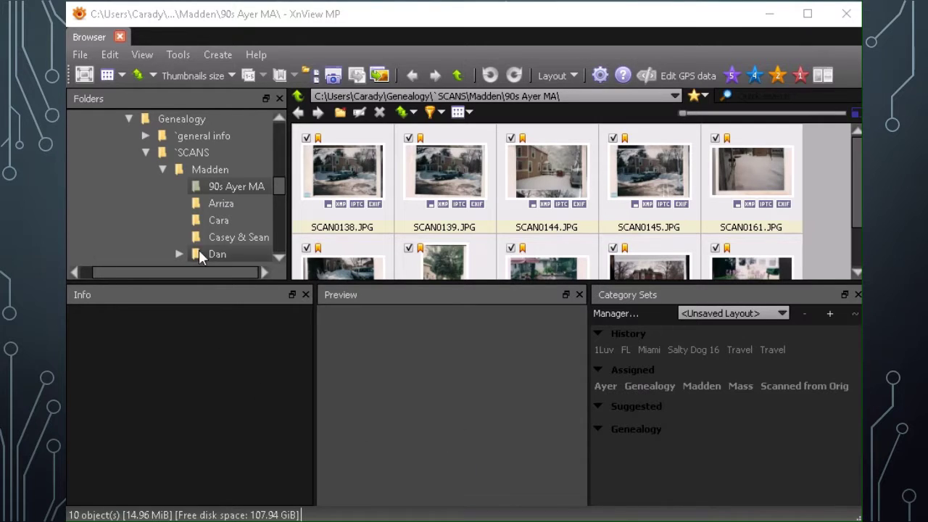
- Inspect SCAN0144's existing IPTC-IIM, EXIF and file Properties details in the Info panel
mouse_move(278, 189)
left_mouse_down()
mouse_move(275, 166)
mouse_move(277, 190)
left_mouse_up()
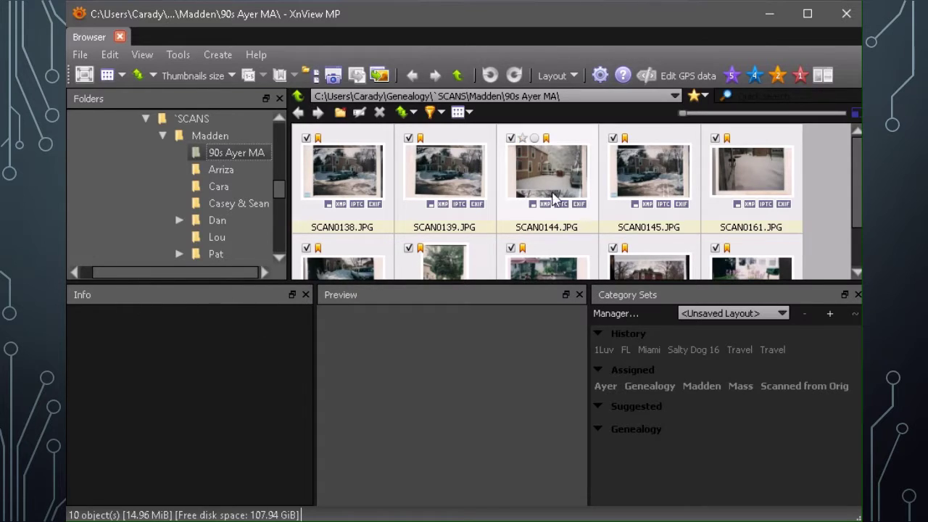
left_click(567, 190)
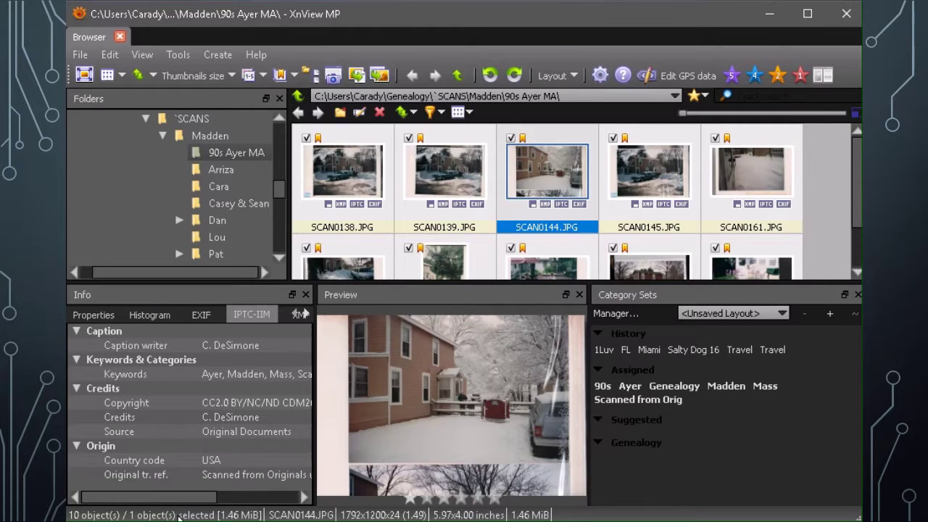
mouse_move(165, 500)
left_mouse_down()
mouse_move(201, 504)
mouse_move(162, 483)
left_mouse_up()
left_click(196, 316)
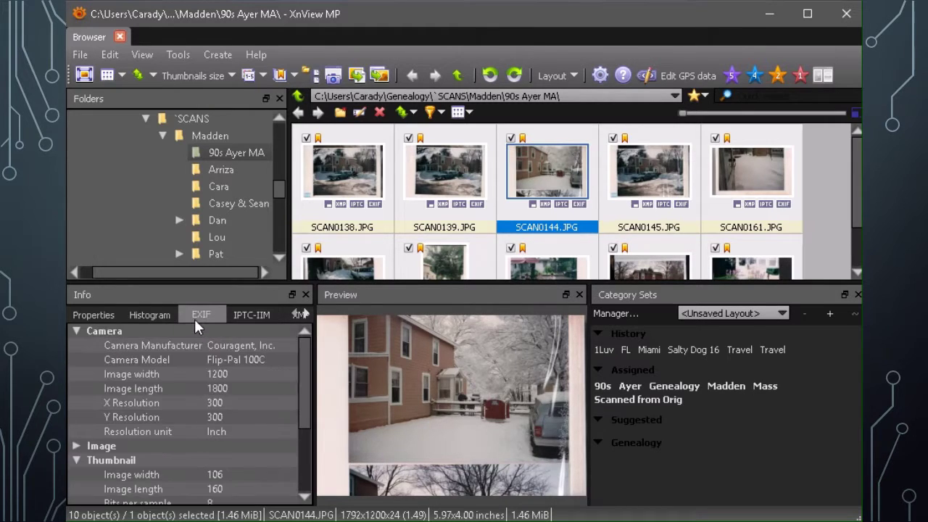
left_click_drag(305, 383, 306, 365)
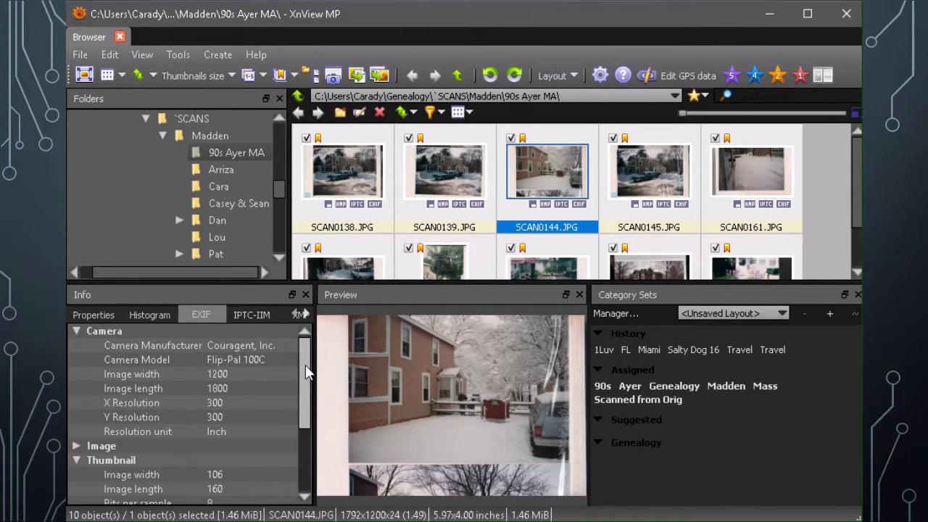
left_click(94, 315)
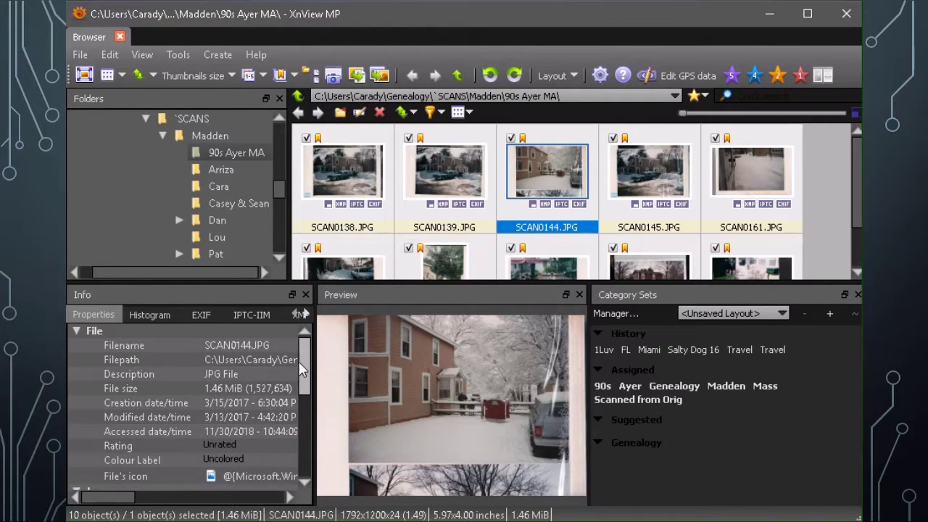
left_click_drag(305, 363, 296, 345)
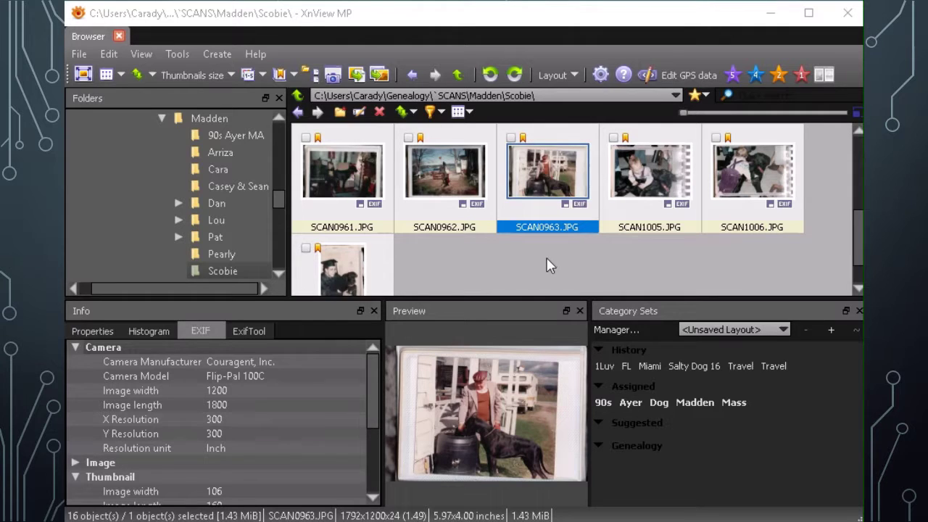
- Select all 16 Scobie scans and open Tools > Metadata > Edit IPTC/XMP for them
left_click(547, 267)
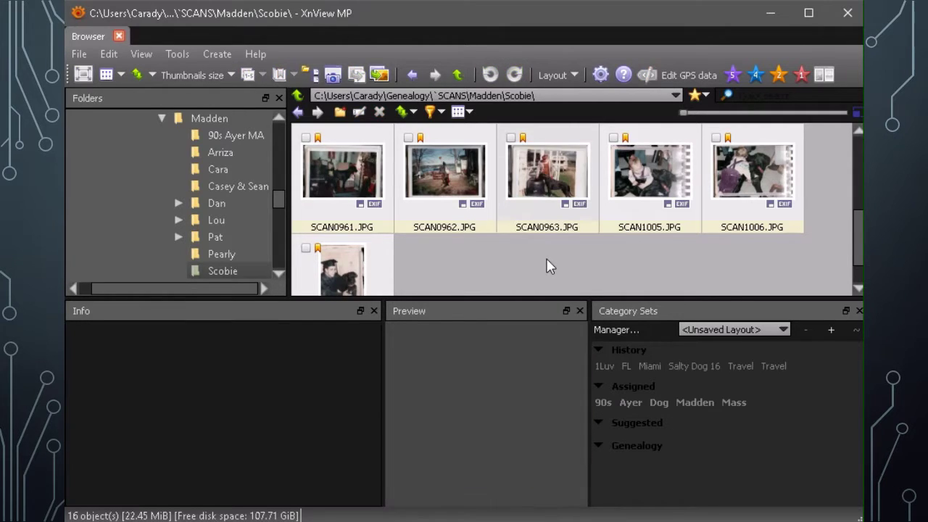
key("ctrl+a")
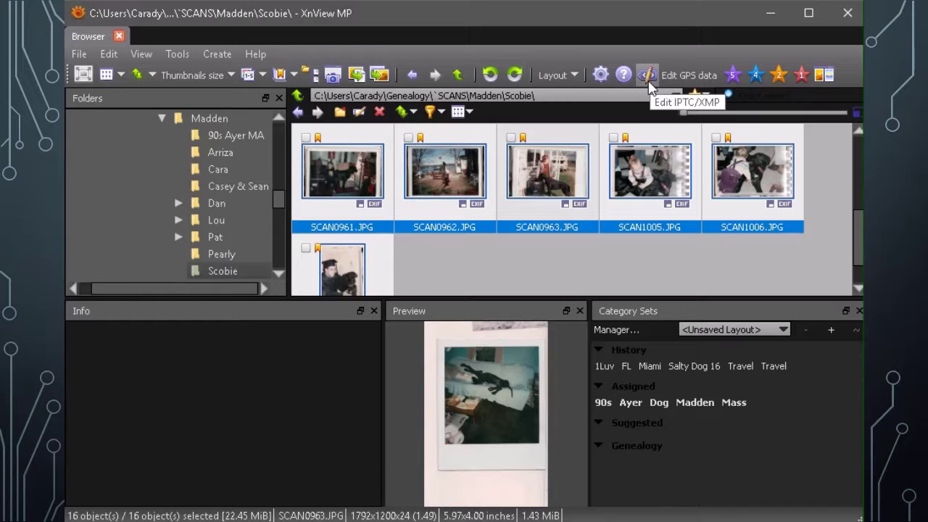
right_click(540, 177)
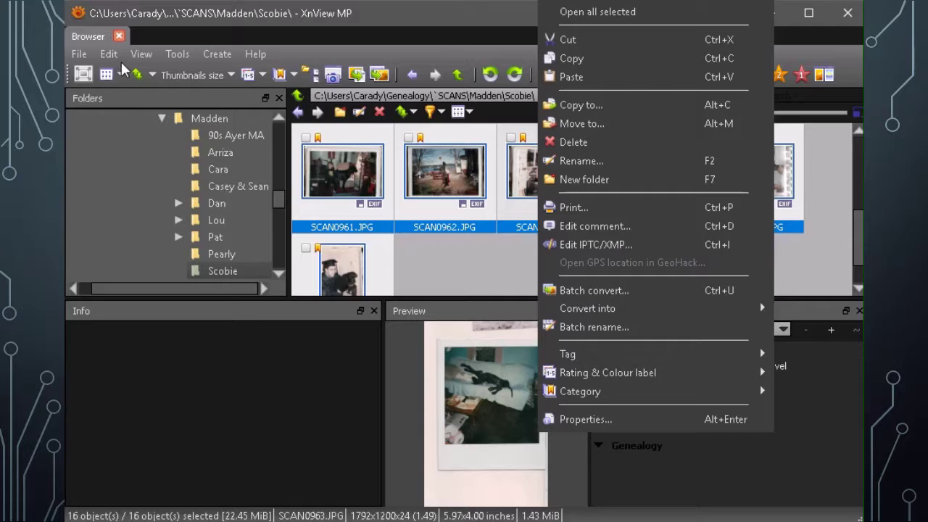
left_click(180, 57)
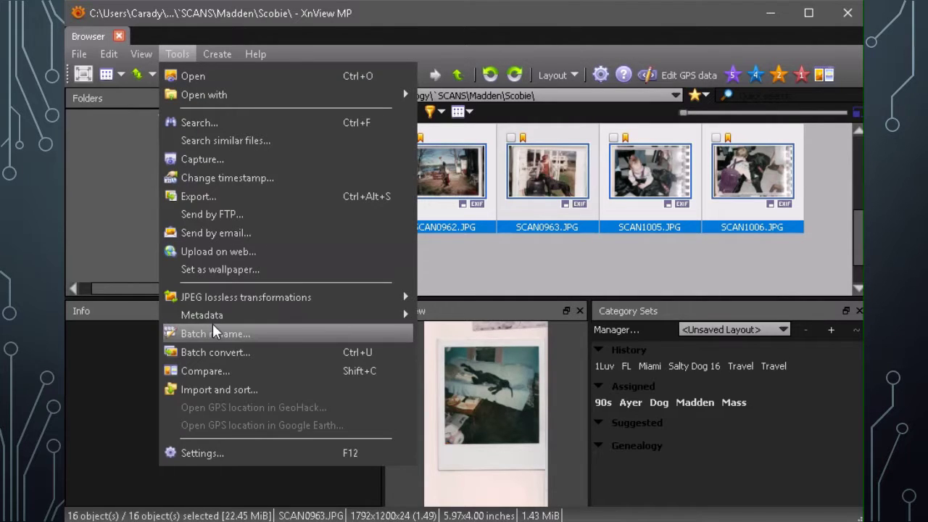
mouse_move(213, 317)
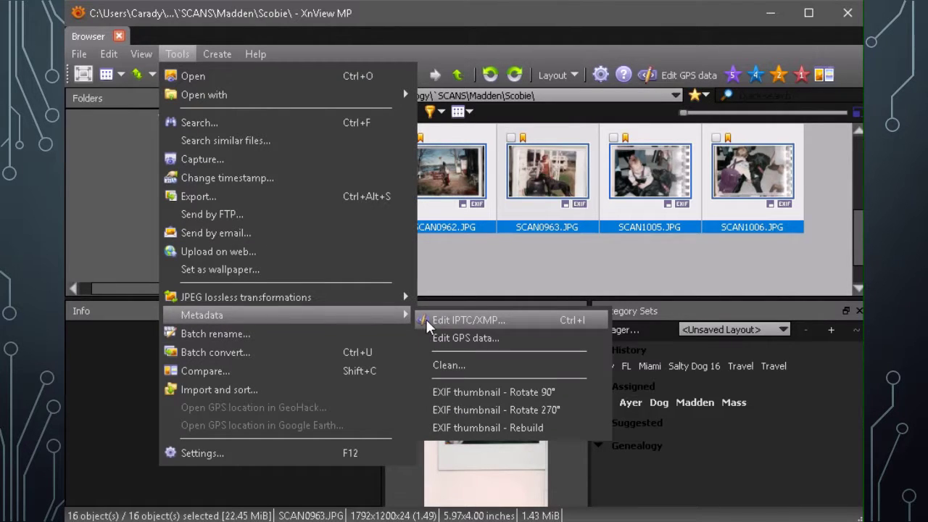
left_click(484, 323)
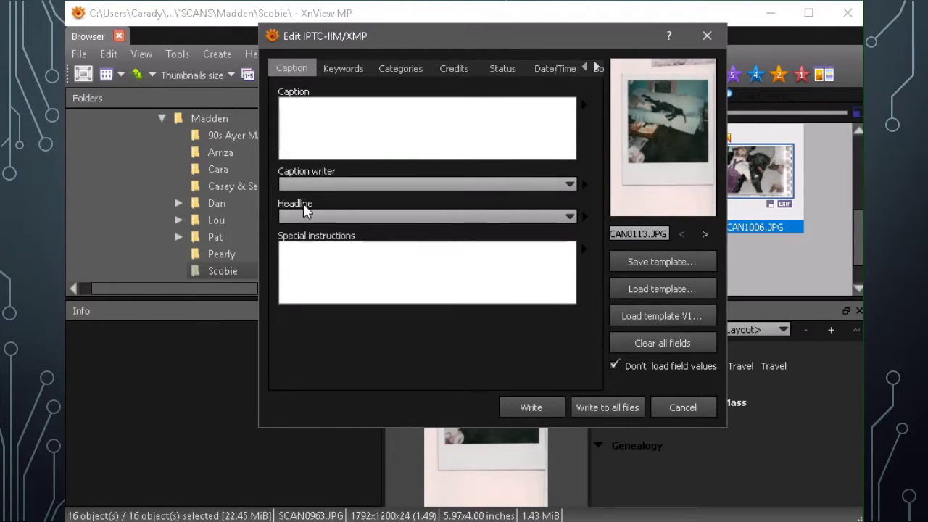
- Set caption writer and credits to the photographer's name, source Original Documents, copyright CC2.0 BY/NC/ND CDM2017
left_click(571, 183)
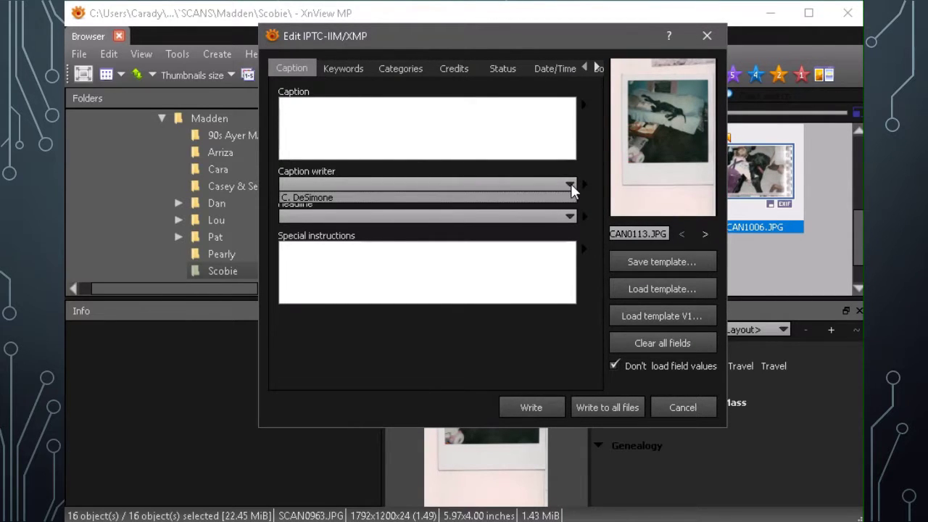
left_click(529, 199)
left_click(352, 69)
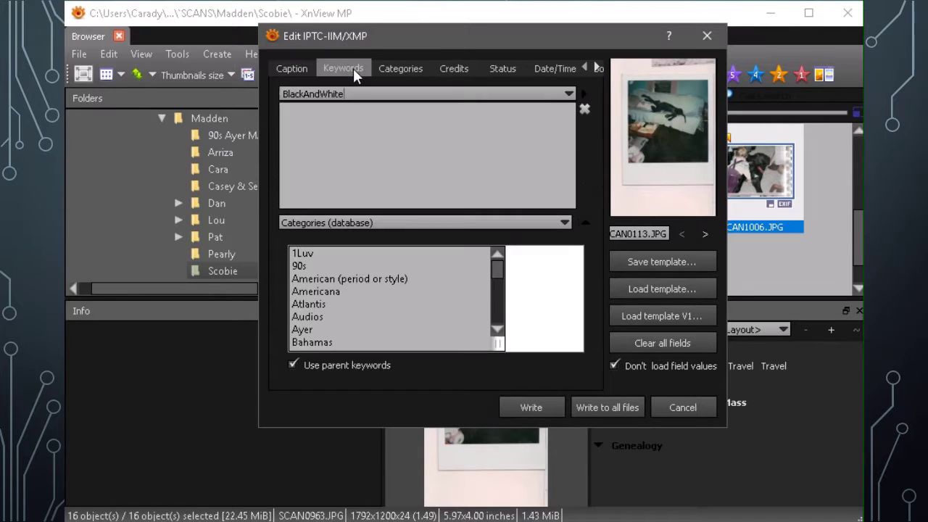
left_click(393, 72)
left_click(449, 68)
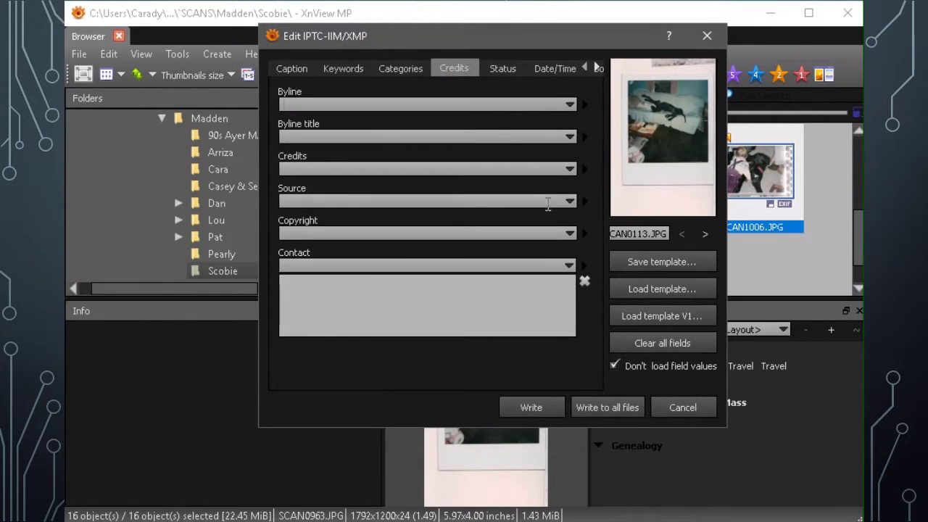
left_click(570, 169)
left_click(554, 184)
left_click(568, 205)
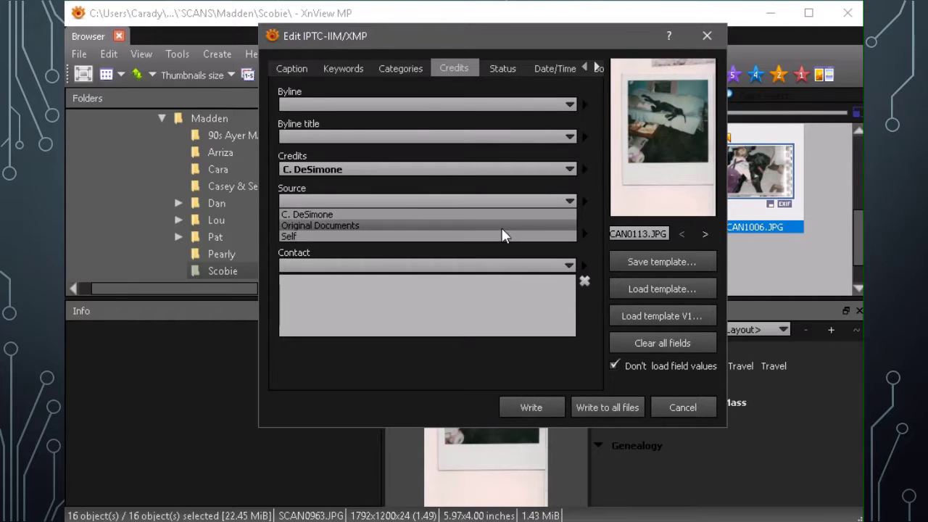
left_click(502, 227)
left_click(570, 233)
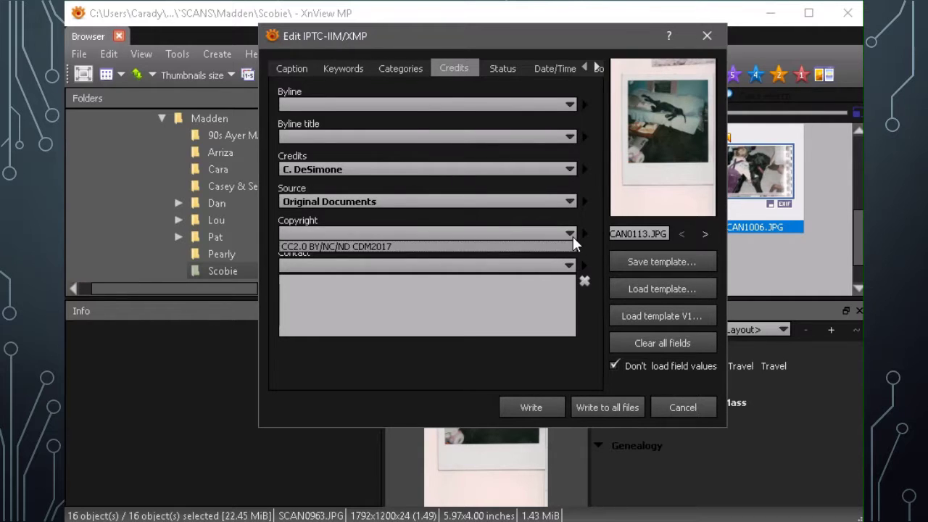
left_click(497, 247)
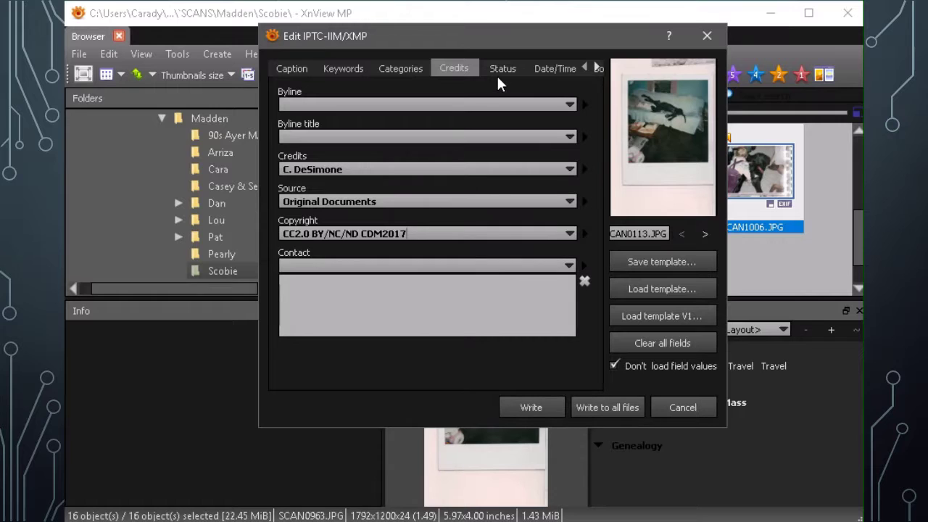
- Set the Original transmission reference to 'Scanned from Originals using FlipPal'
left_click(596, 68)
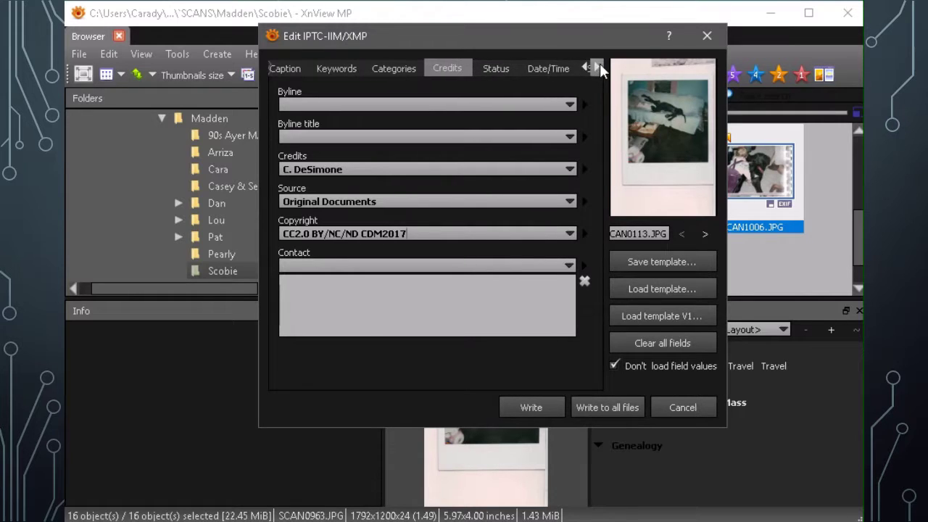
left_click(596, 68)
left_click(596, 67)
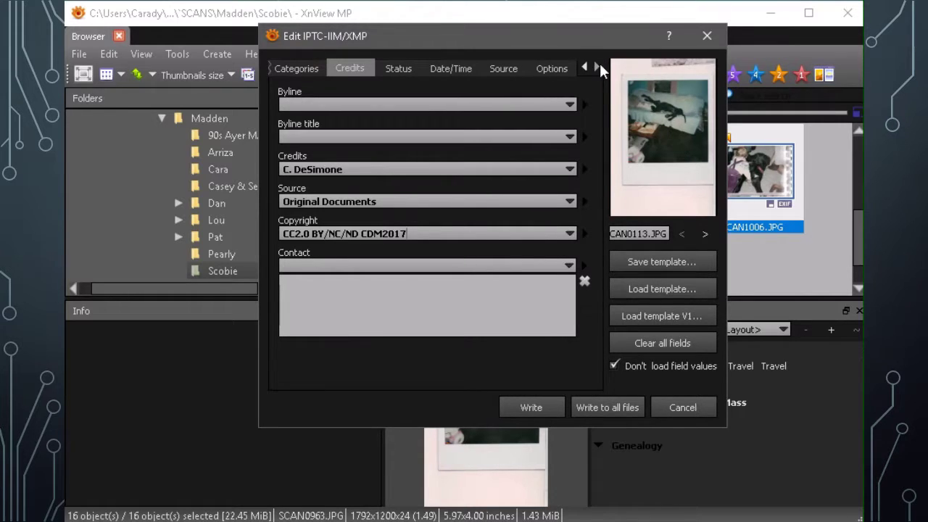
left_click(505, 69)
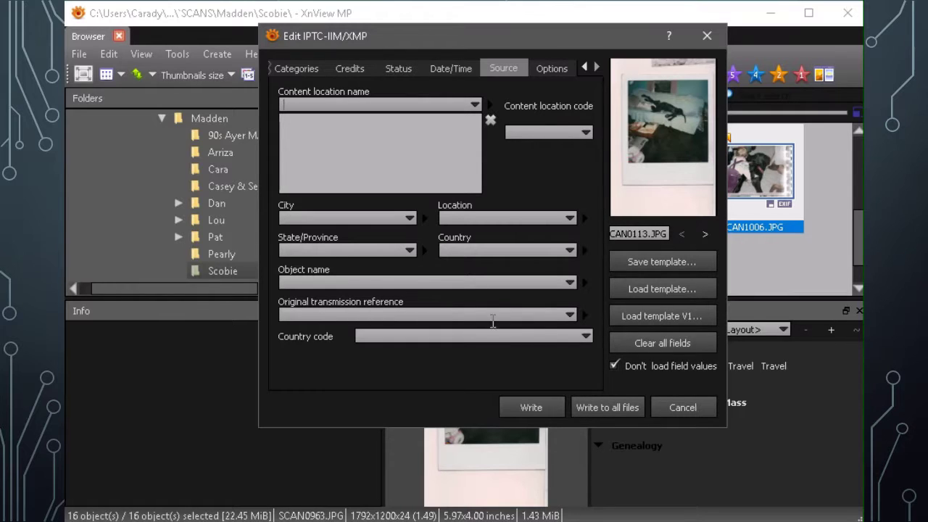
left_click(570, 313)
left_click(550, 324)
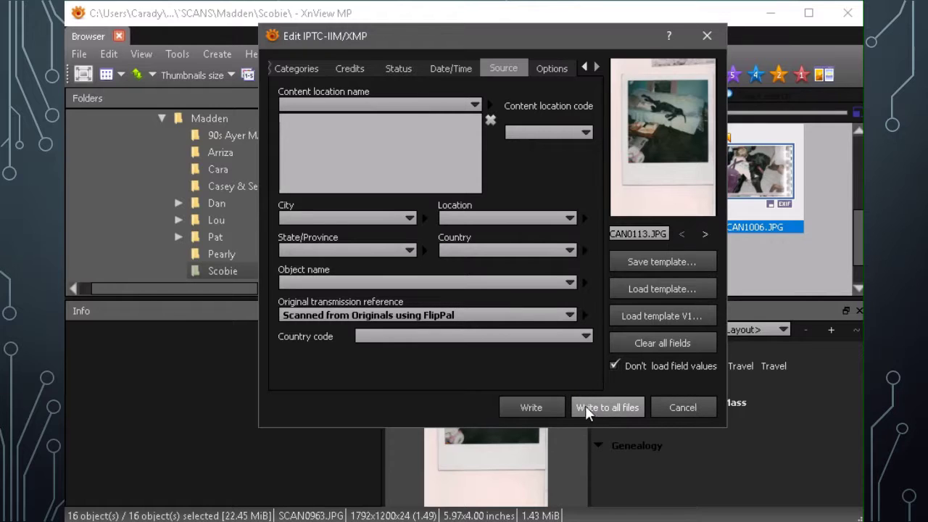
- Write the entered metadata to all 16 selected files, confirm the overwrite, and close the editor
left_click(622, 408)
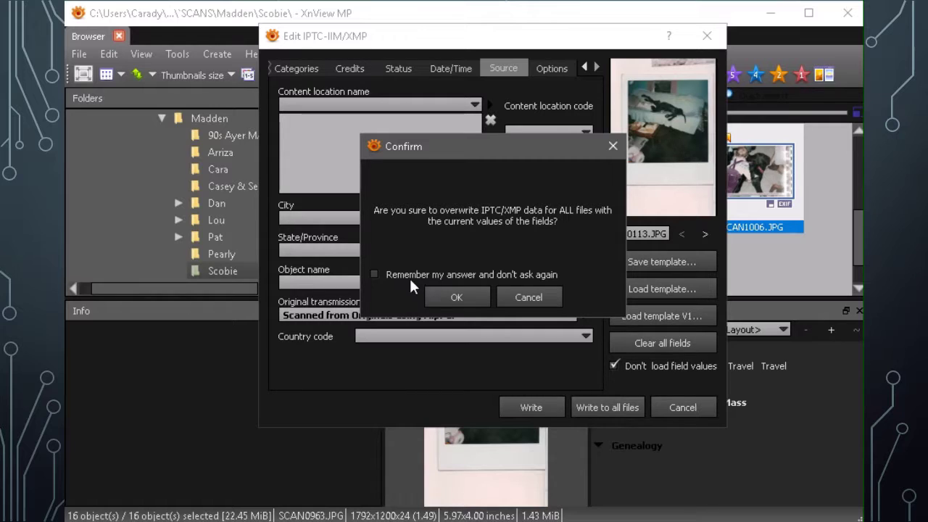
left_click(456, 298)
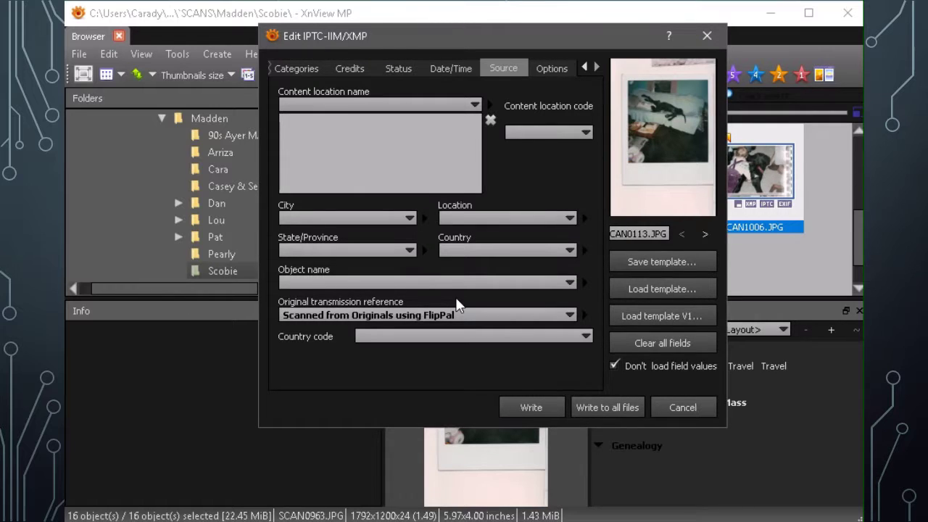
left_click(673, 408)
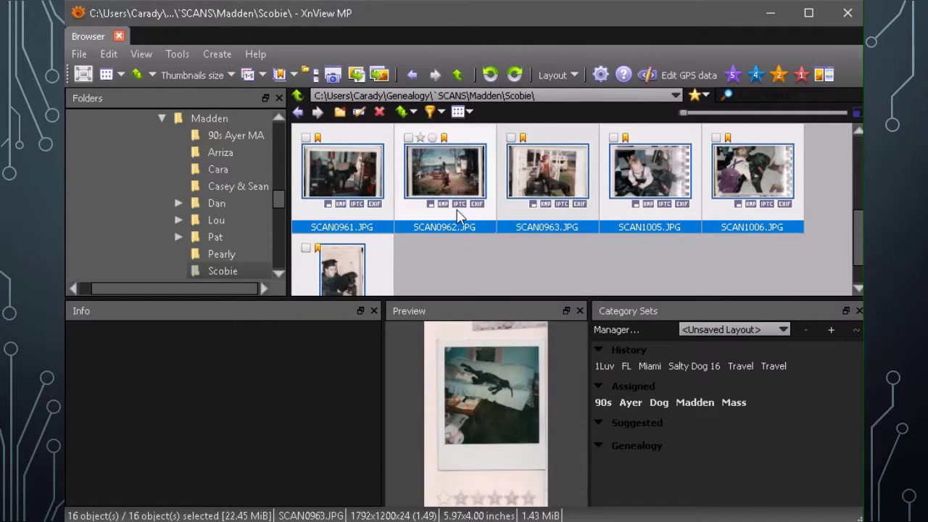
- Verify SCAN0963's IPTC-IIM and XMP info show the new credits, source, copyright and FlipPal reference
left_click(544, 192)
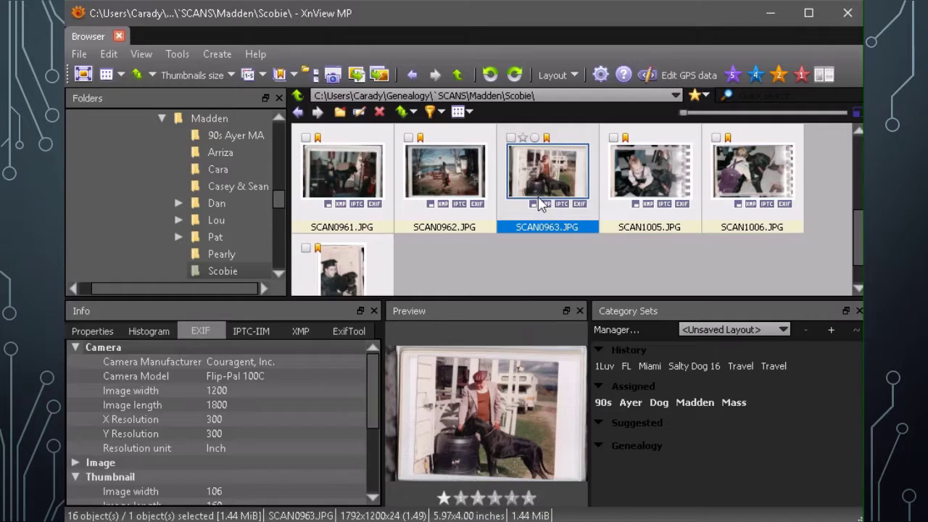
left_click(256, 328)
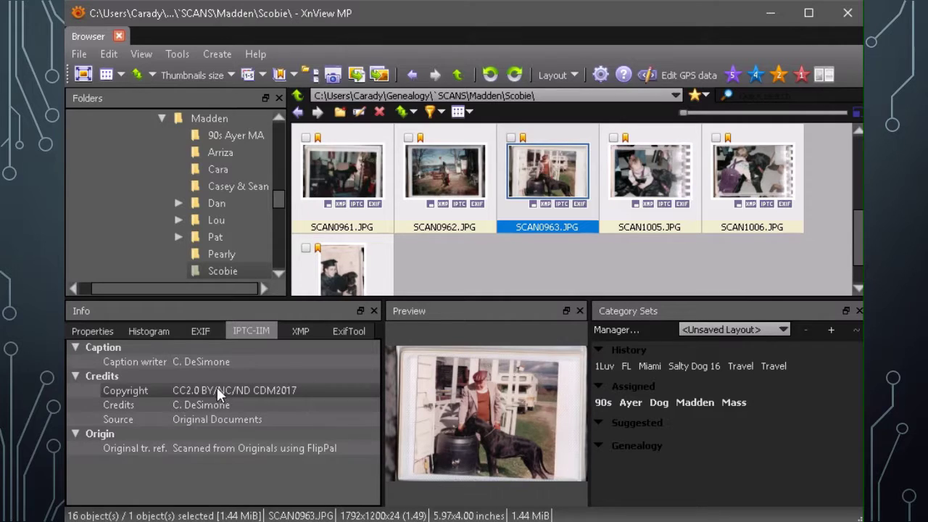
left_click(295, 329)
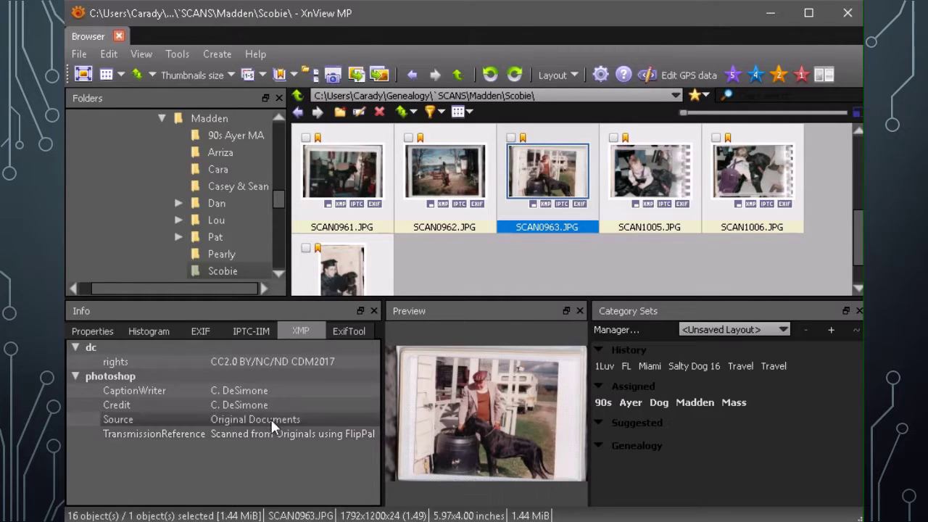